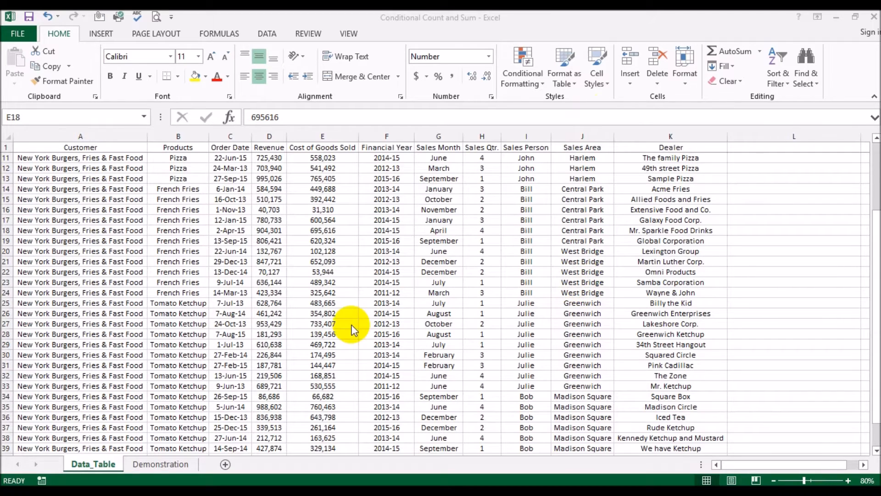
On the Demonstration sheet, enter a COUNTIF formula in B4 counting "Greenwich" in column J of Data_Table
left_click(149, 464)
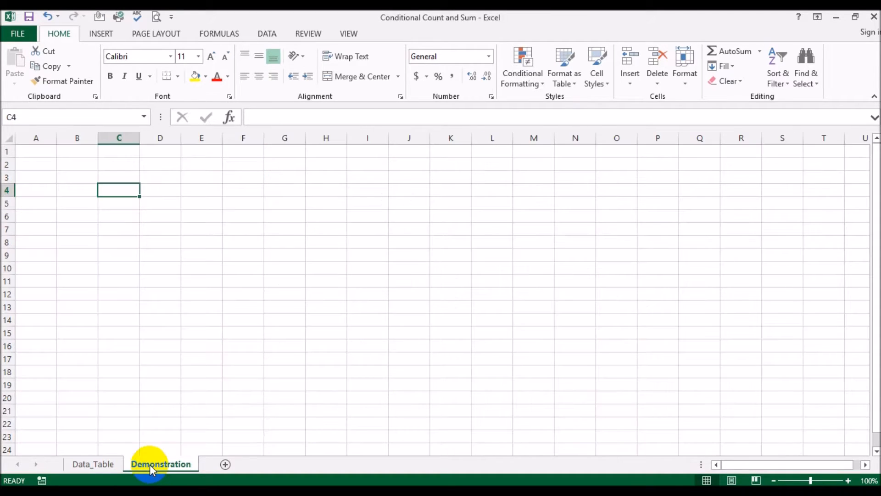
left_click(80, 190)
type("=counti")
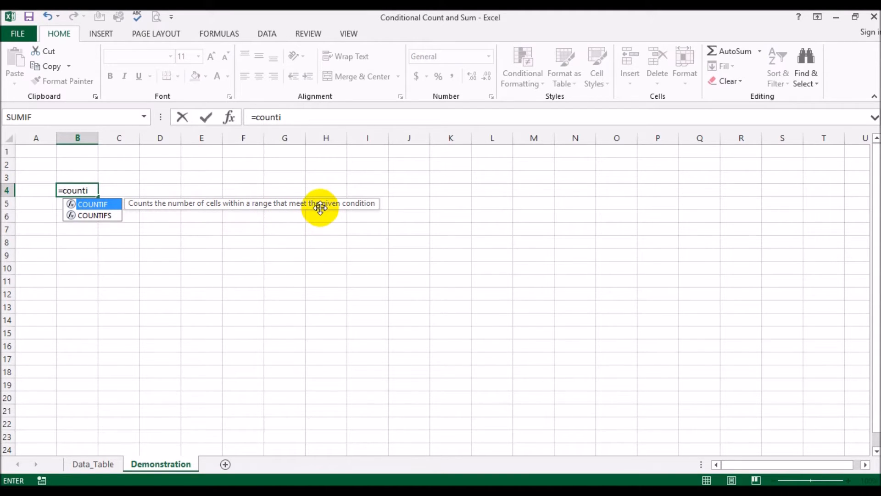
left_click(102, 216)
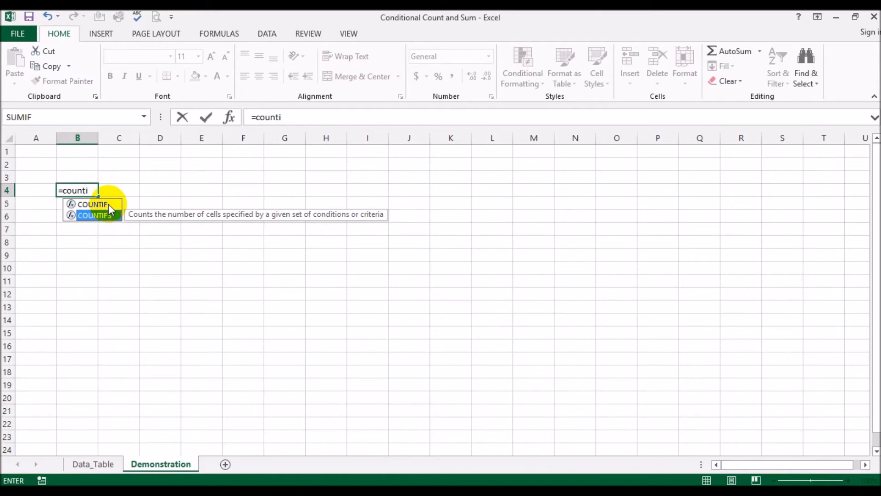
double_click(108, 203)
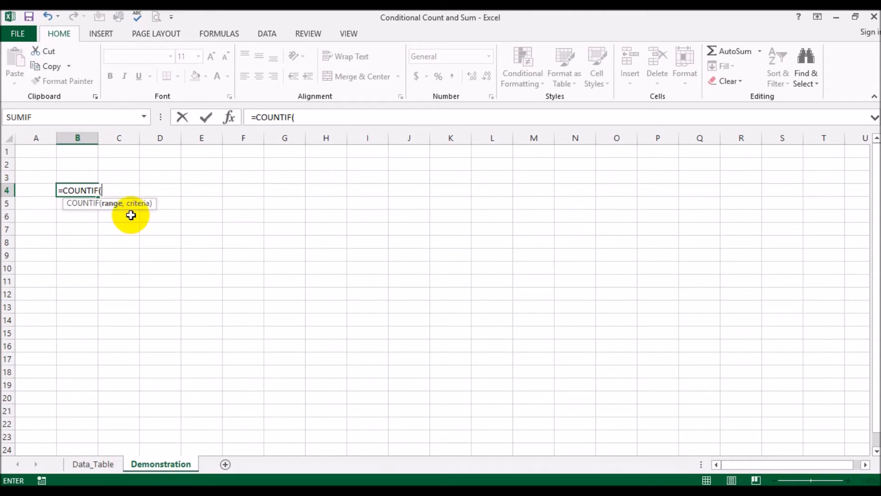
left_click(94, 464)
left_click(583, 134)
type(",\"Greenw")
type("ch\")")
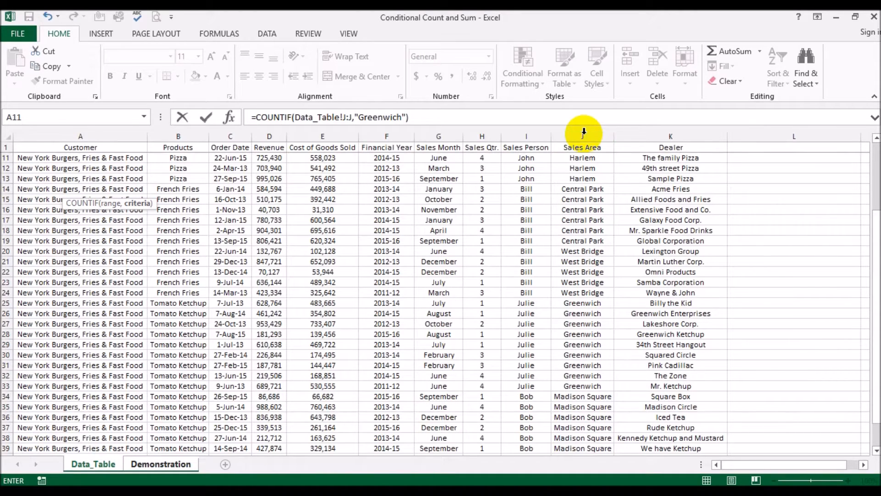
key("Return")
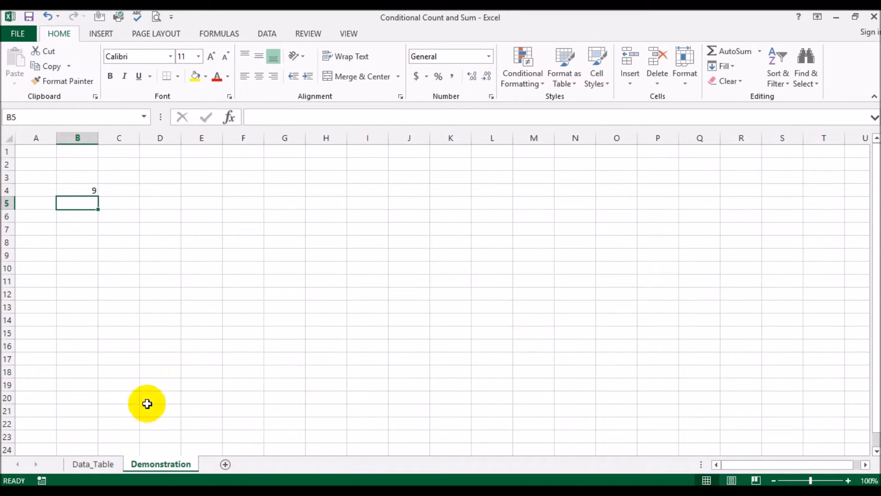
Check the count against the Greenwich entries in J25:J33 of Data_Table, and return to the Demonstration sheet
left_click(93, 464)
left_click_drag(579, 303, 586, 390)
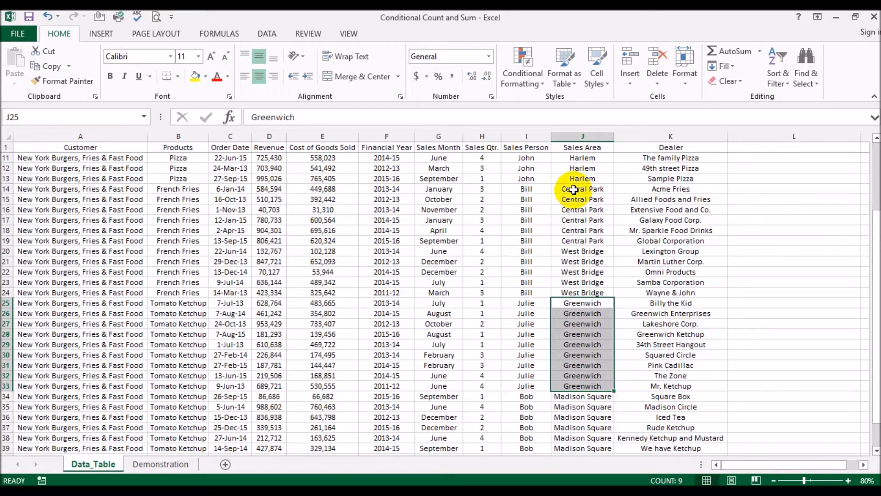
left_click(161, 464)
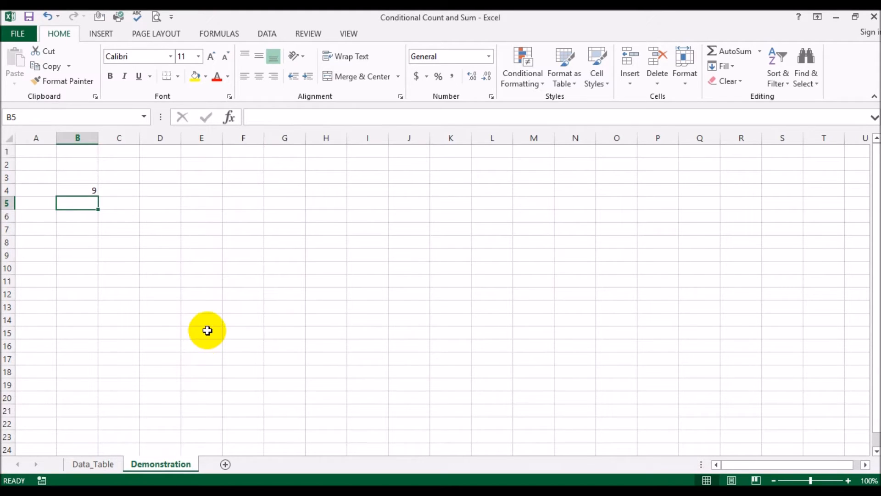
Enter a COUNTIFS formula in B6 counting "Greenwich" in column J of Data_Table as its only criterion
key("Down")
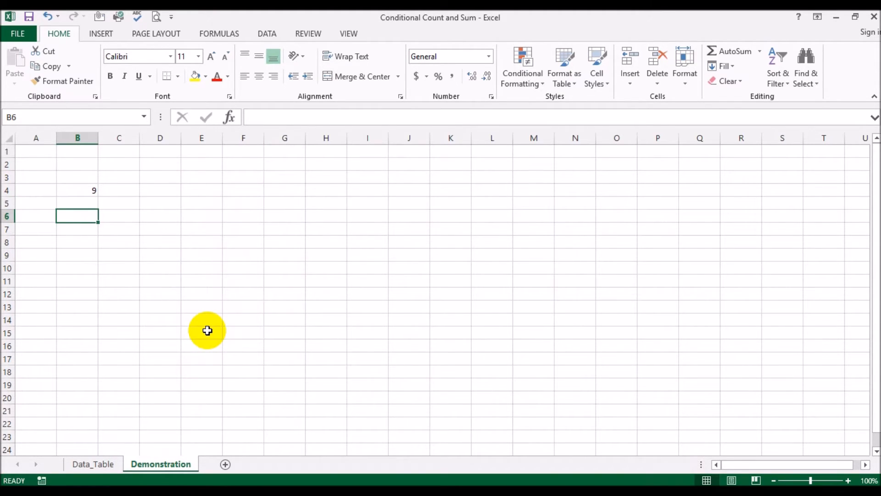
type("+countifs")
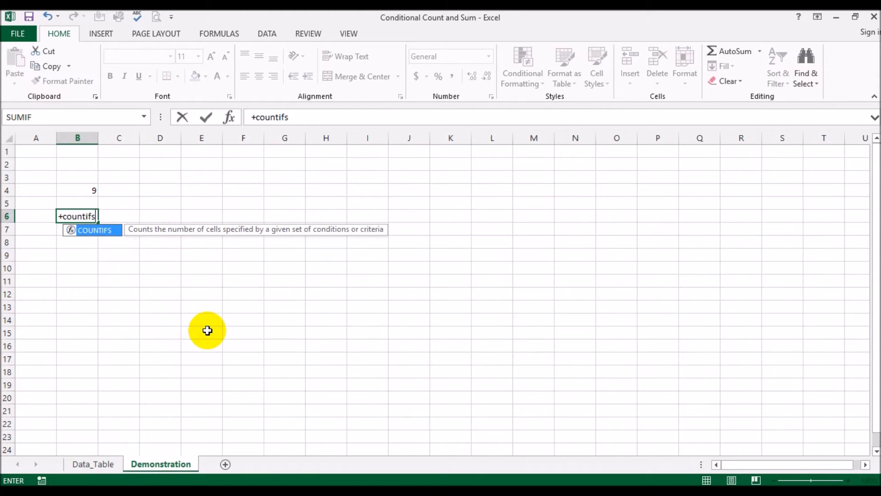
double_click(103, 229)
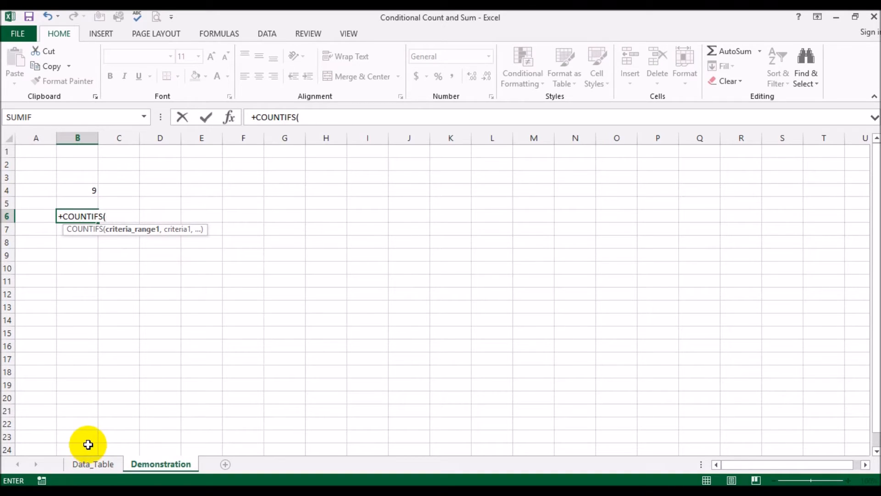
left_click(89, 465)
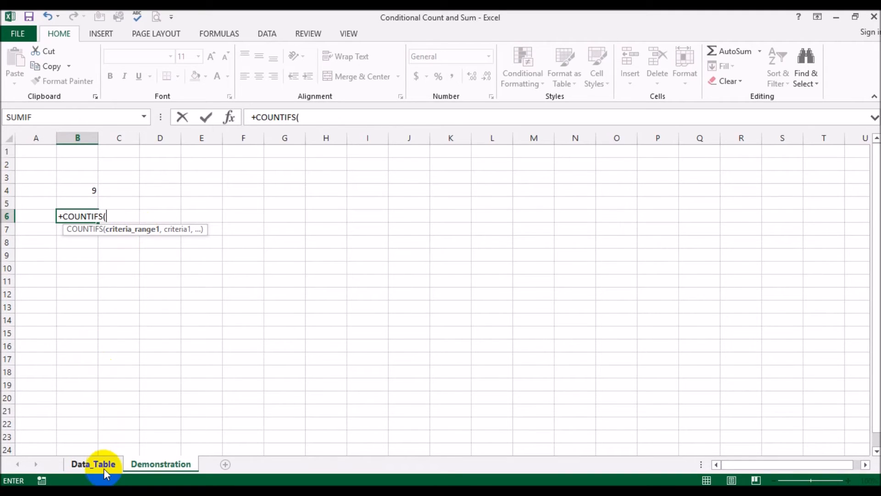
left_click(103, 466)
left_click(582, 133)
type(",")
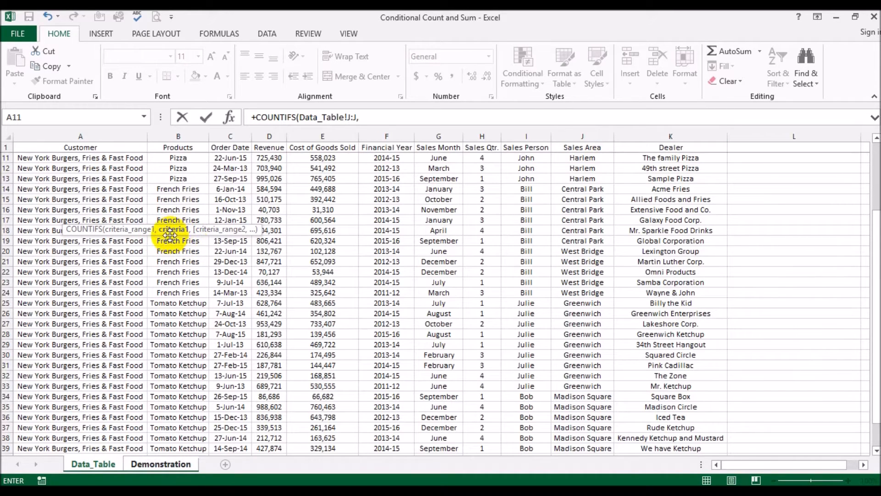
type("\"G")
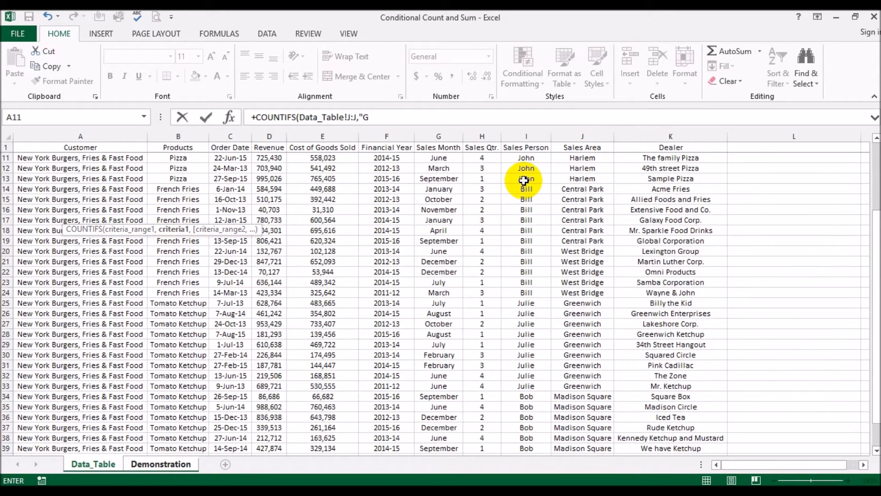
type("reenwich\")")
key("Return")
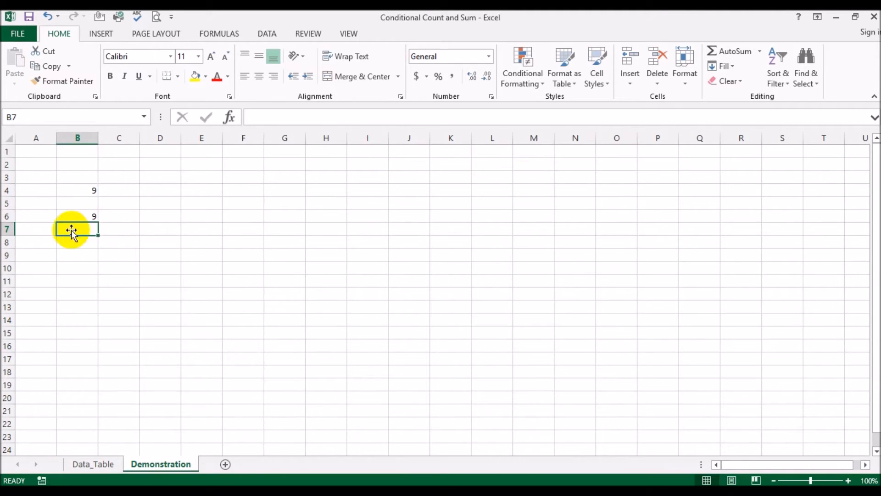
Compare the formulas in B4 and B6, and examine the sales area and dealer in row 25 of Data_Table
left_click(88, 189)
left_click(86, 217)
left_click(88, 191)
left_click(89, 219)
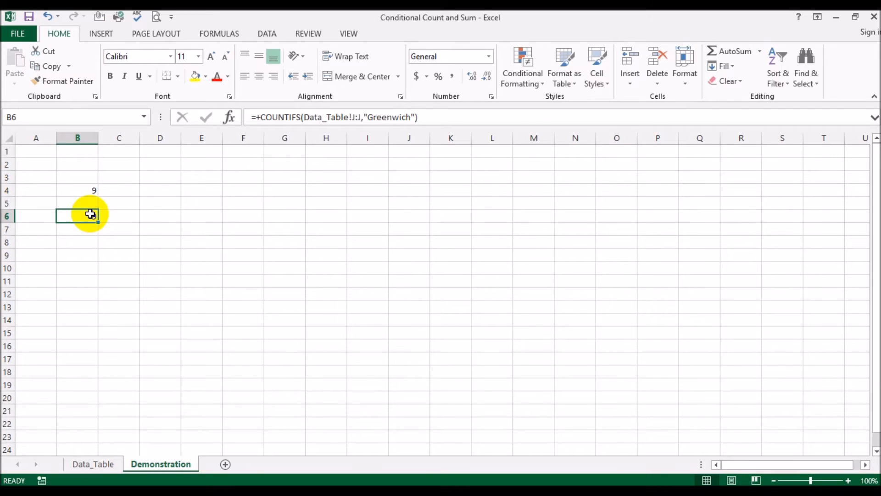
left_click(104, 462)
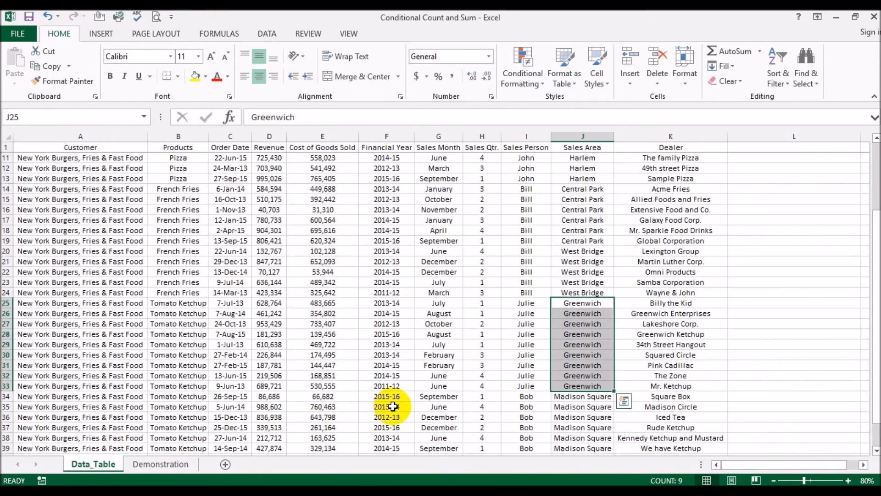
left_click(570, 305)
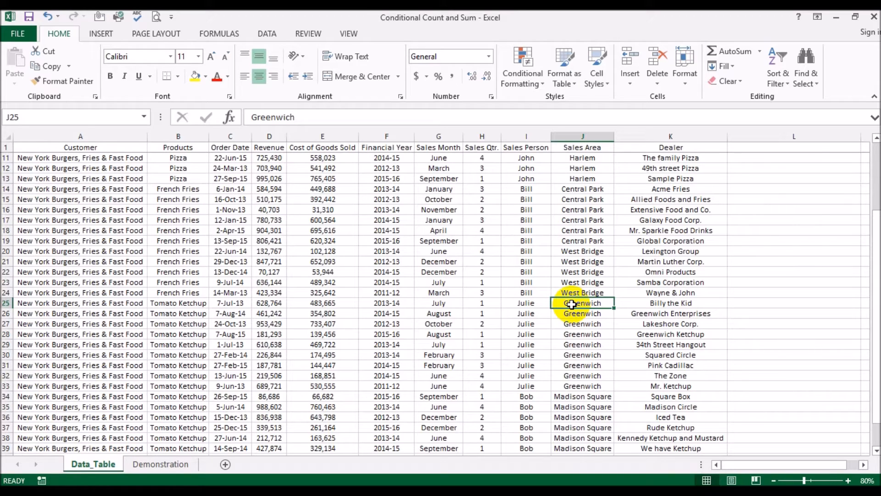
left_click(671, 302)
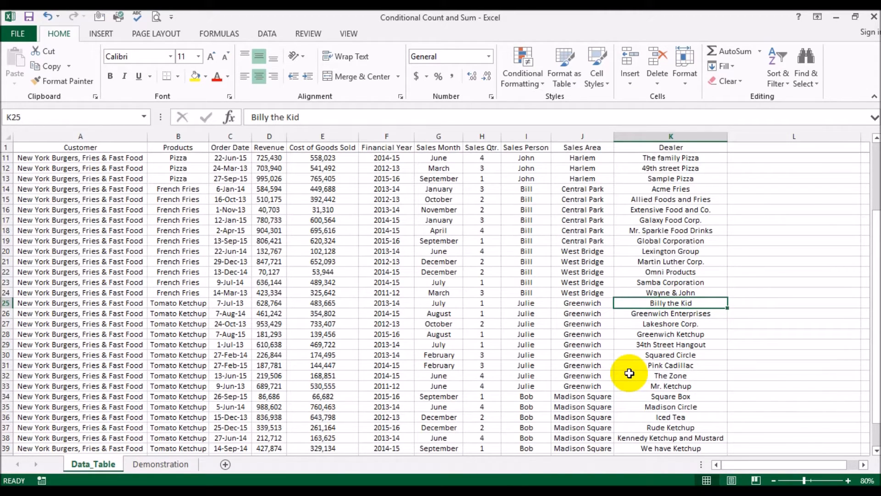
left_click(185, 464)
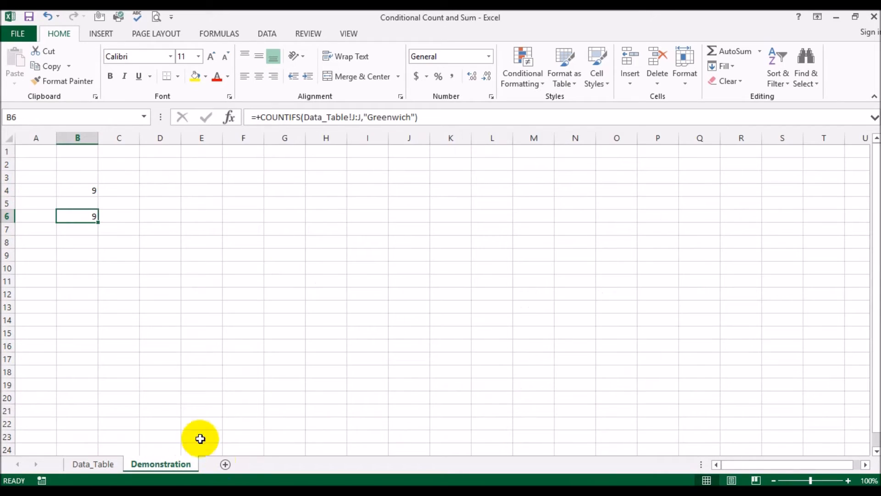
left_click(75, 190)
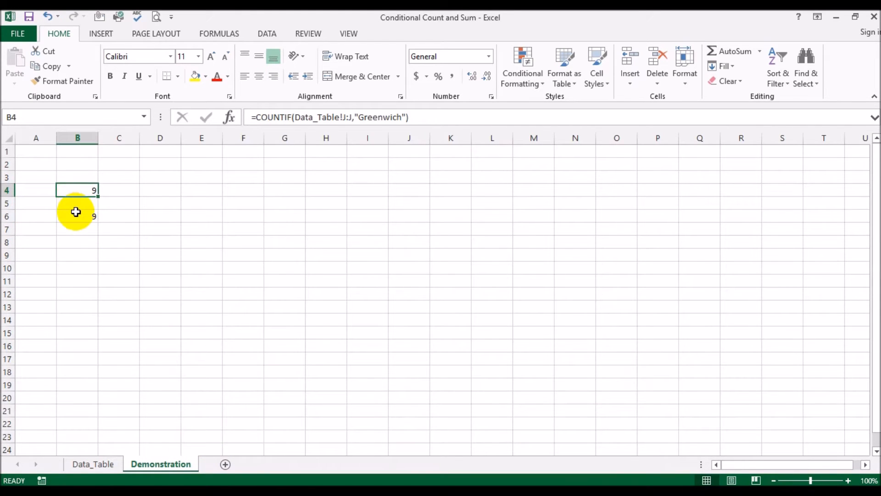
Extend the COUNTIFS formula in B6 with a second criterion, "Billy the kid" in column K of Data_Table
left_click(75, 213)
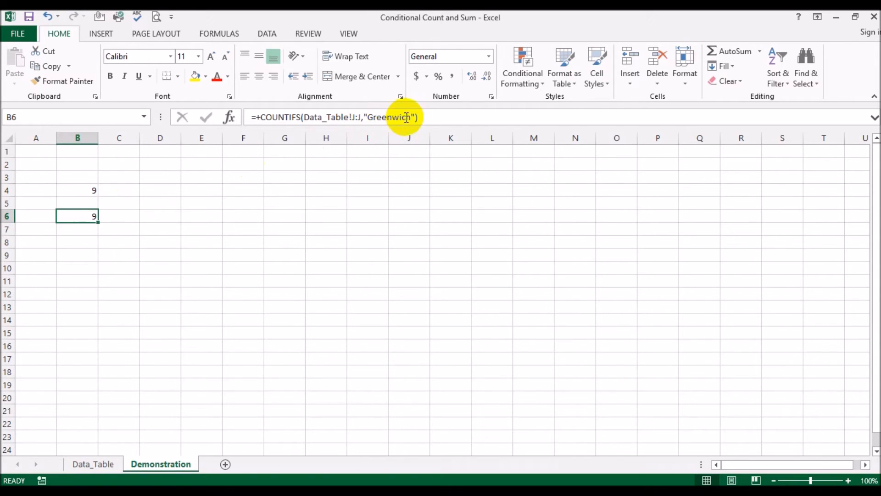
left_click(447, 119)
type(",")
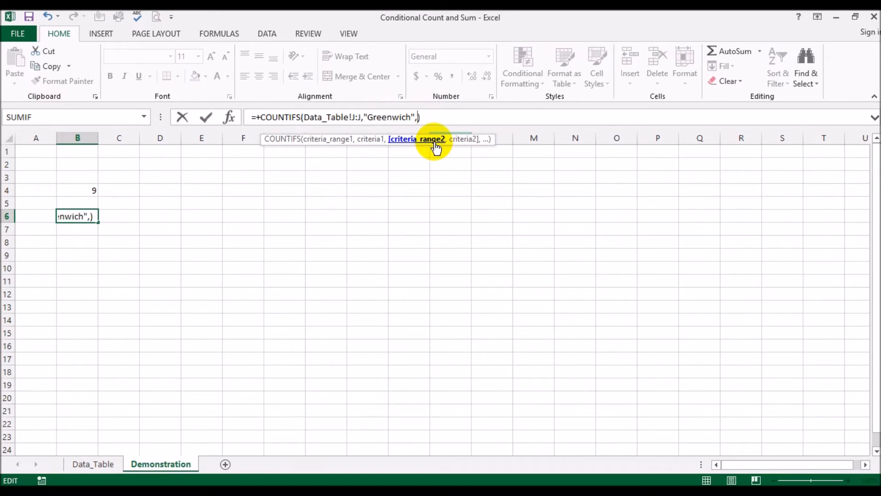
left_click(100, 462)
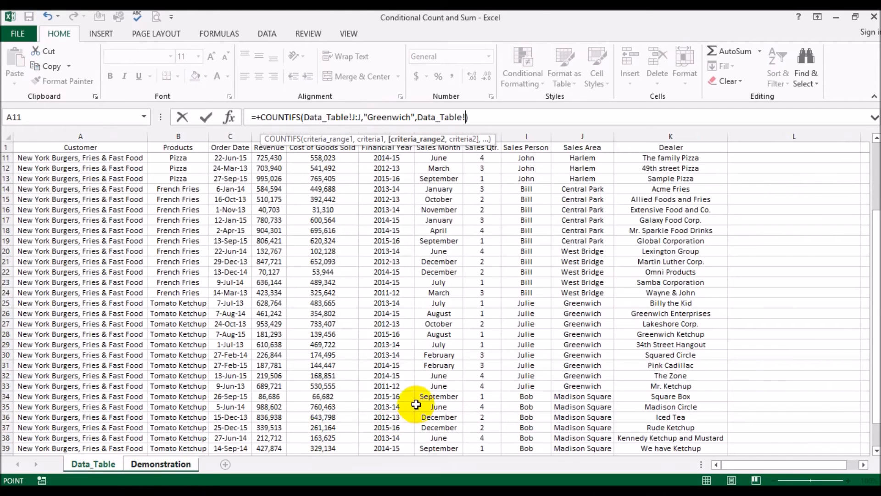
left_click(653, 134)
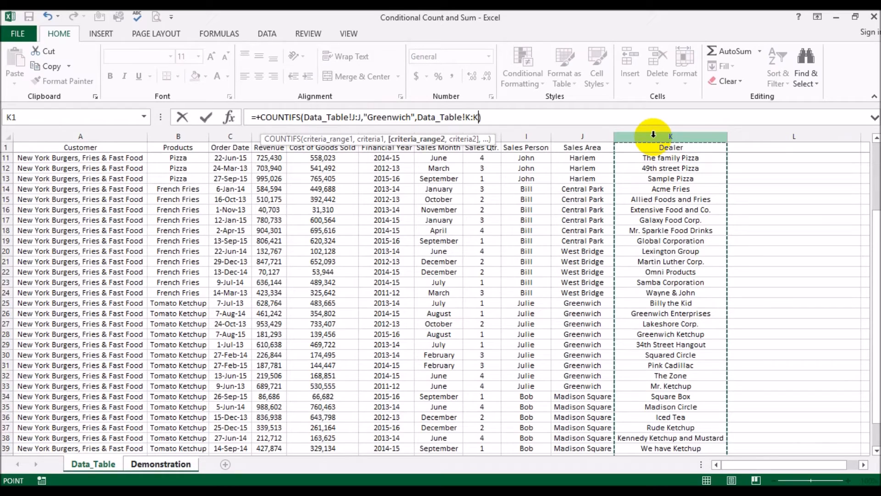
type(",\"Bi")
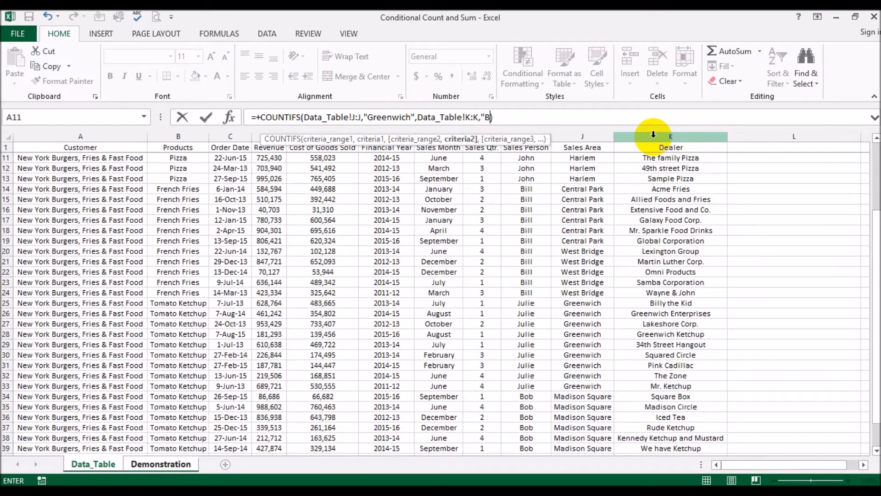
type("lly the kid\")")
key("Return")
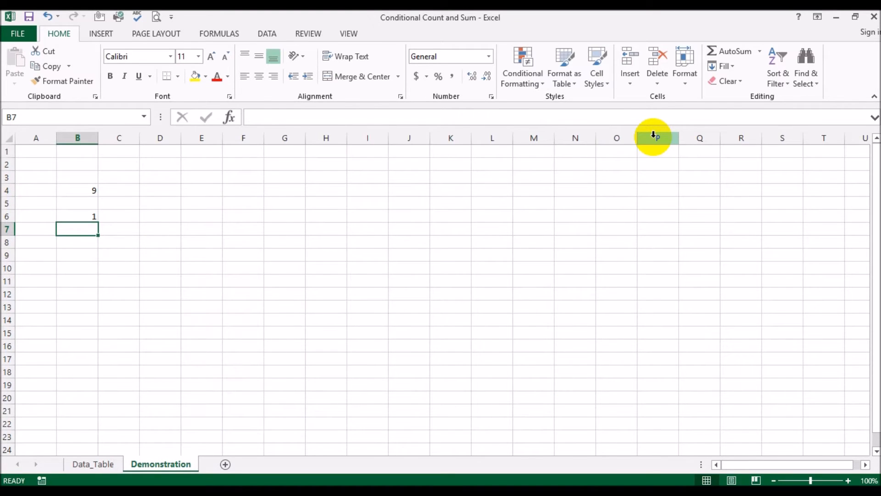
Review the Greenwich rows and their dealers on Data_Table, and inspect the two-criteria formula in B6
left_click(99, 464)
left_click_drag(583, 303, 584, 386)
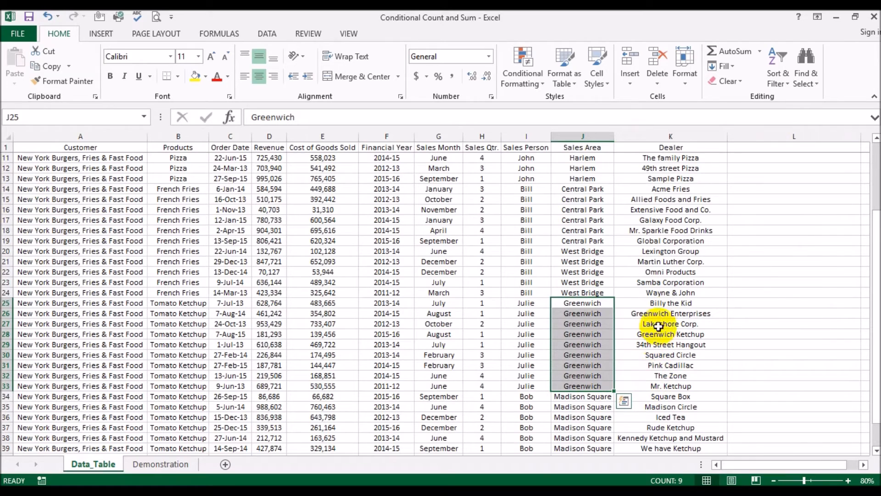
left_click(158, 464)
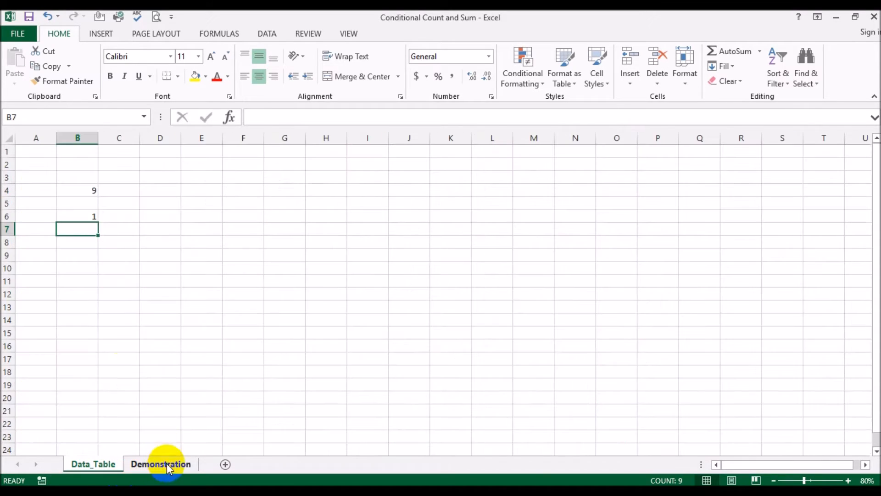
left_click(75, 217)
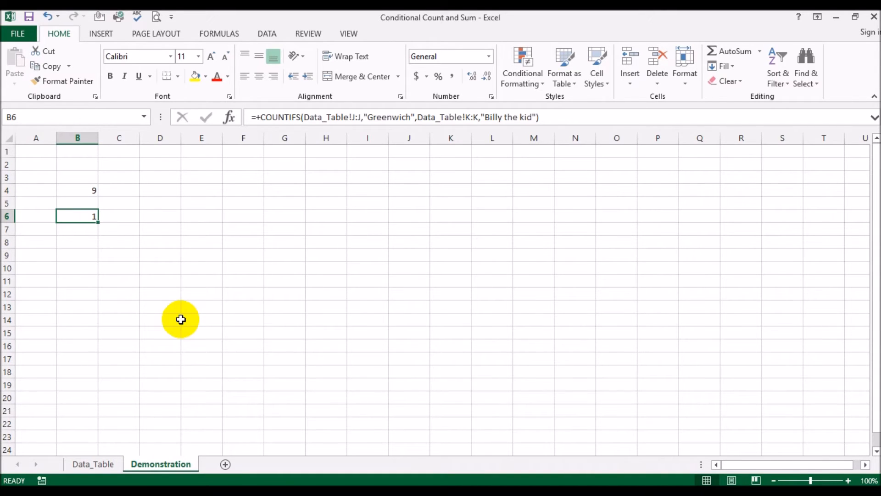
Enter a SUMIF formula in D4 that sums Data_Table's column D where column J is "Greenwich"
left_click(157, 193)
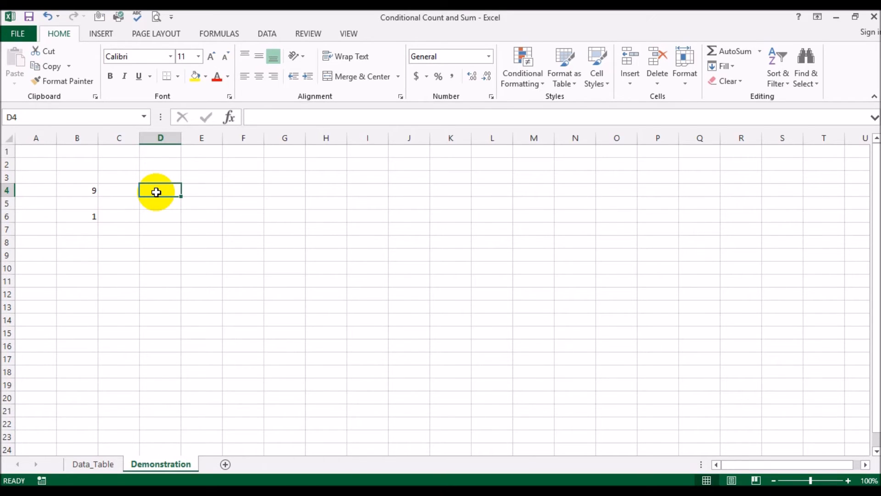
type("=sumi")
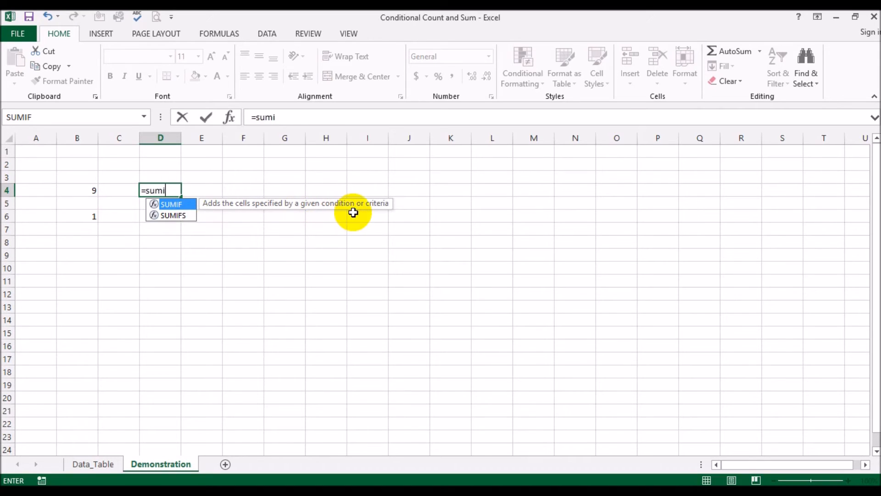
left_click(177, 216)
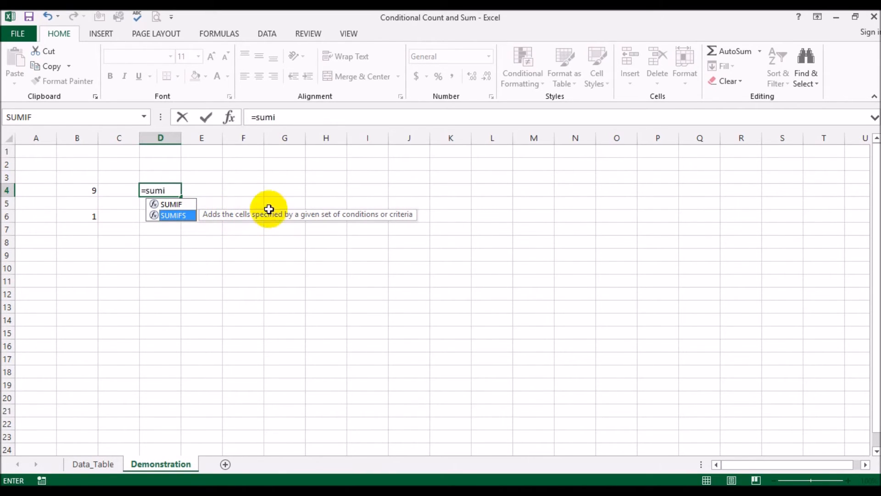
double_click(178, 204)
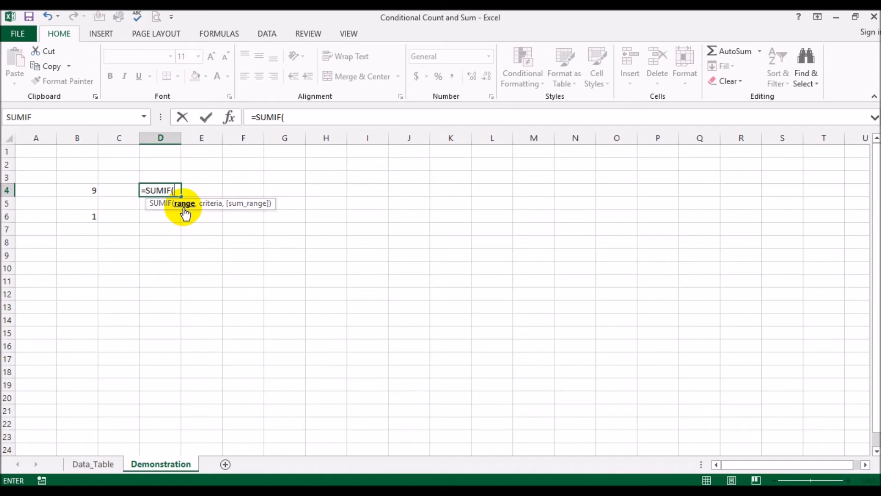
left_click(93, 464)
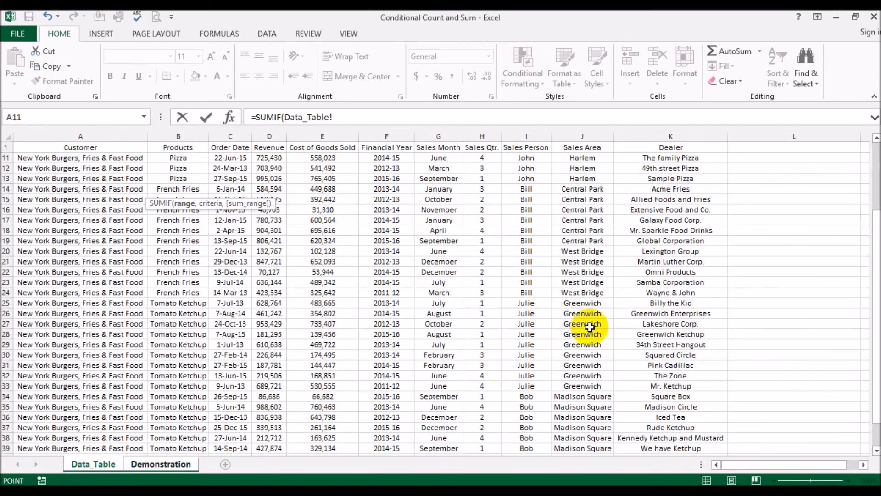
left_click(577, 138)
type(",")
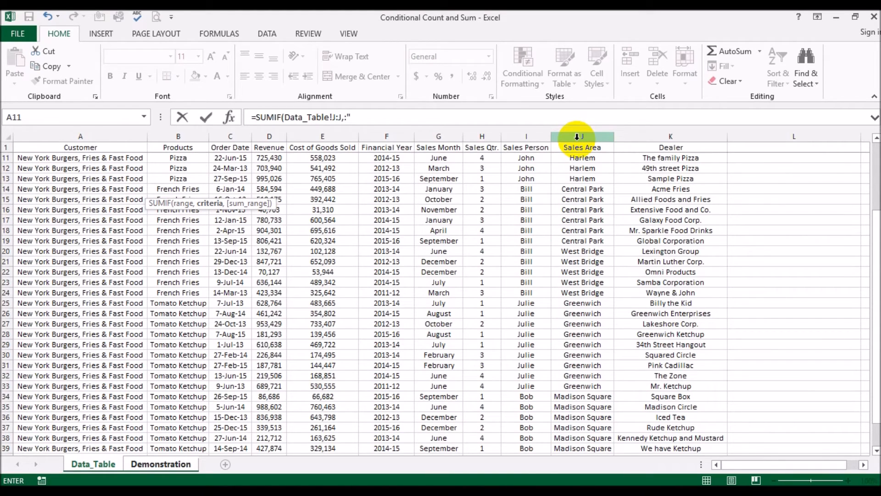
type("\"Greenwich\",")
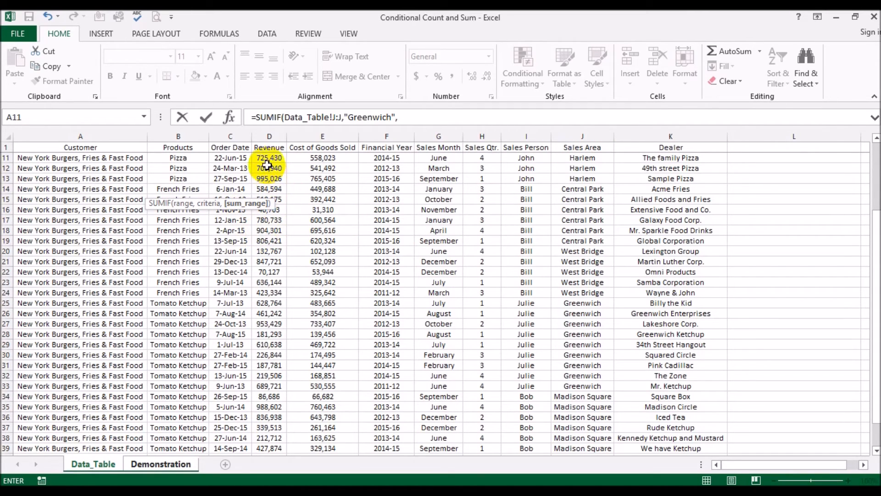
left_click(262, 135)
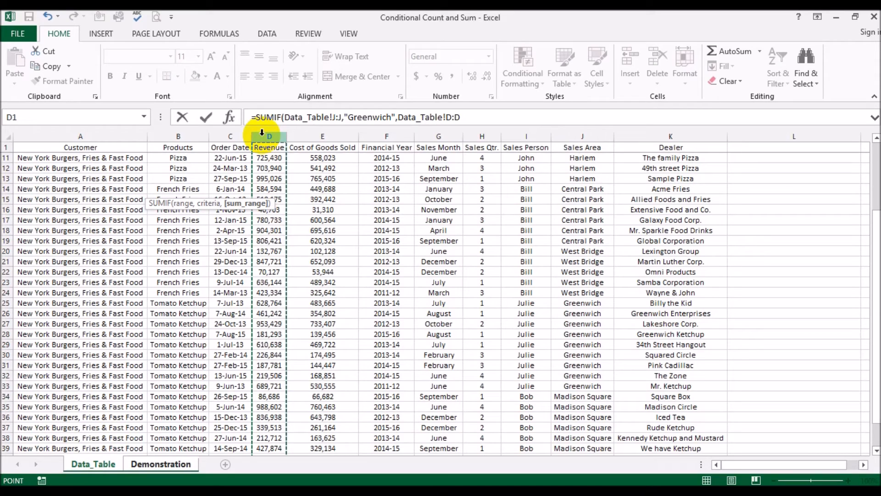
type(")")
key("Return")
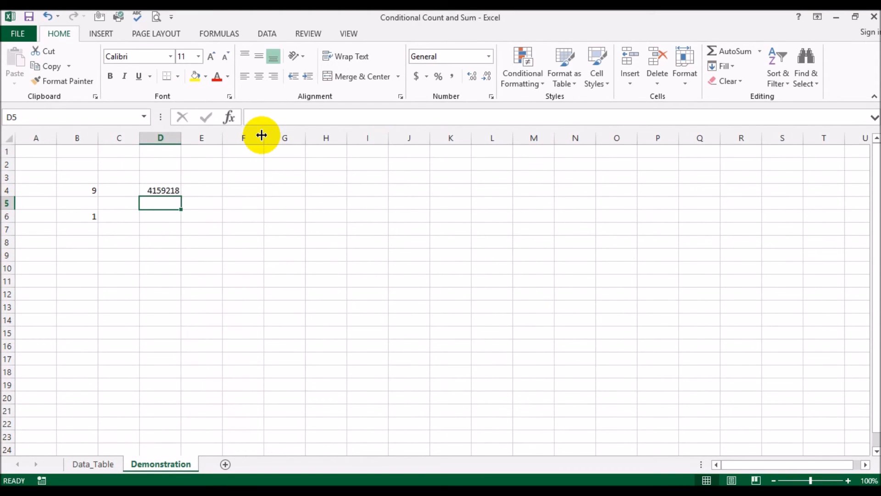
Format the SUMIF result in D4 with thousands separators and no decimal places
left_click(172, 188)
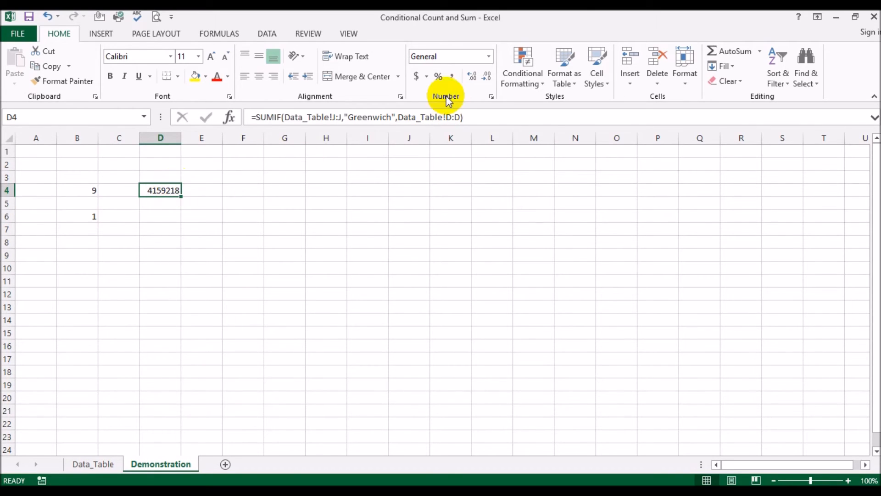
left_click(451, 77)
left_click(487, 76)
left_click(487, 75)
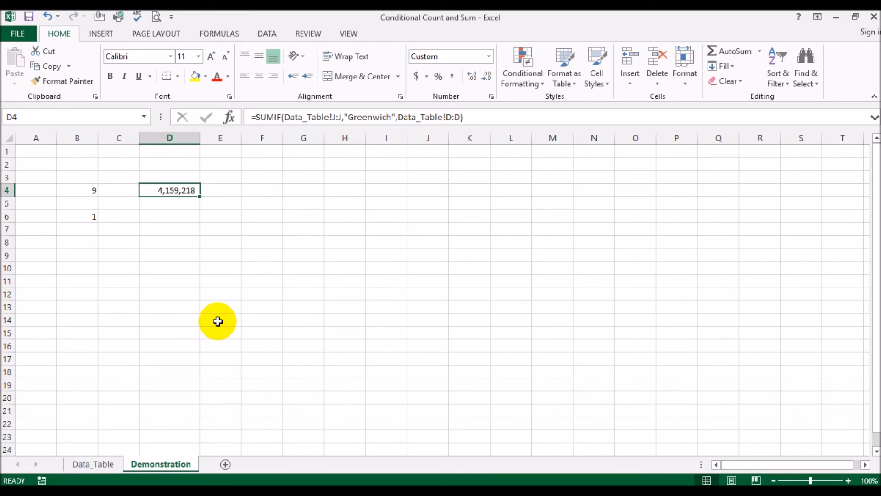
left_click(163, 214)
left_click(172, 190)
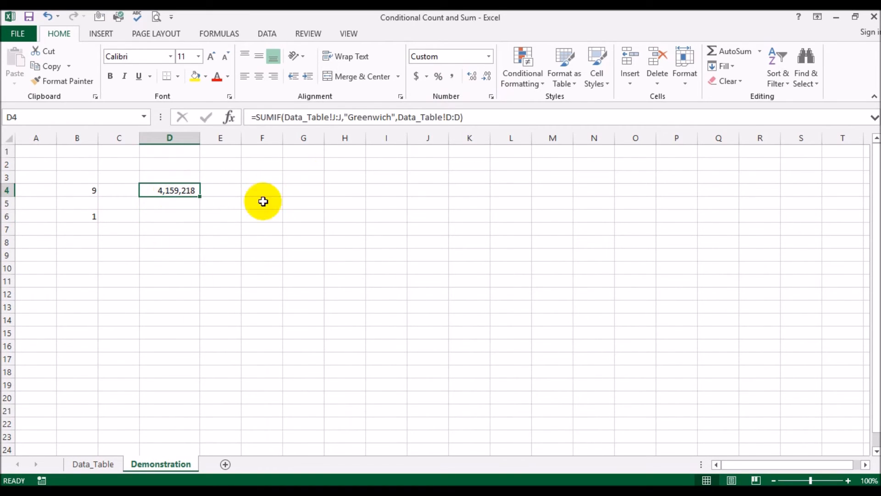
Enter a SUMIFS formula in D6 summing Data_Table's column D, with "Greenwich" in column J as its only criterion
left_click(161, 216)
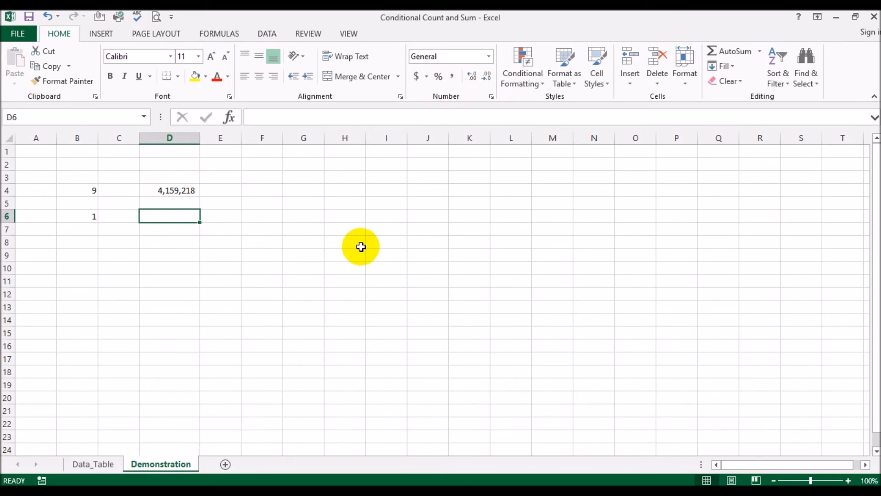
type("=sumifs")
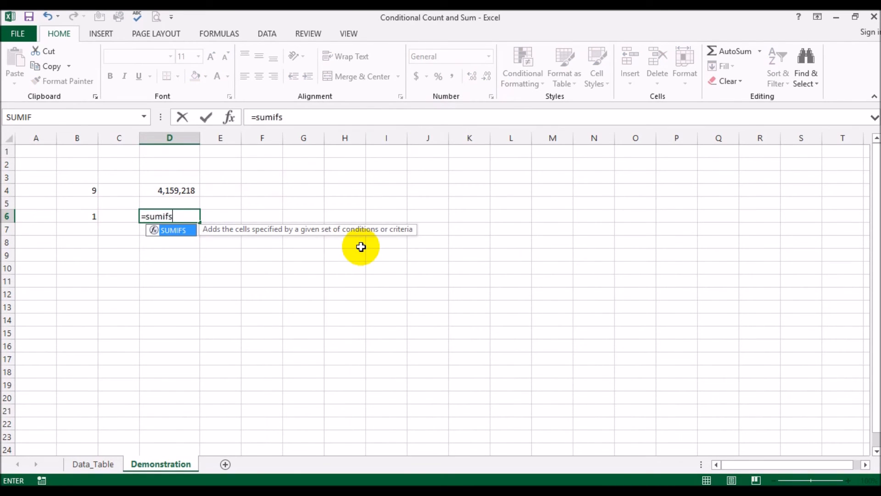
double_click(164, 230)
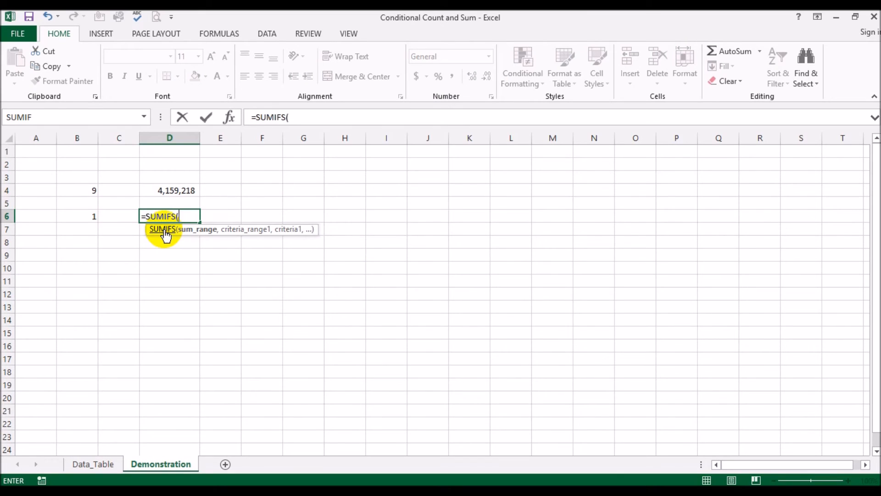
left_click(95, 467)
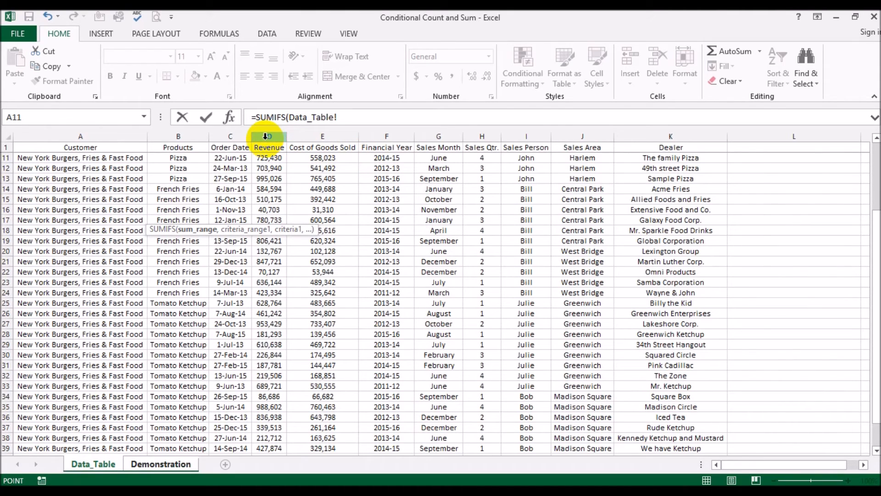
left_click(265, 137)
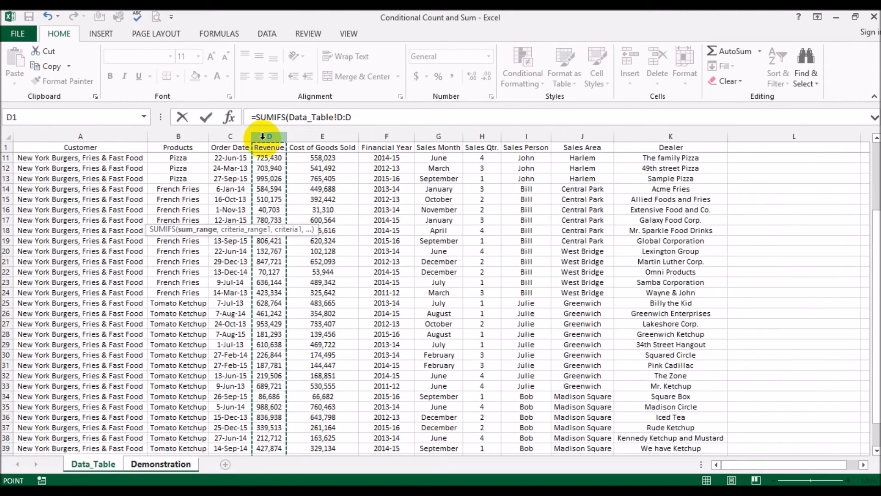
type(",")
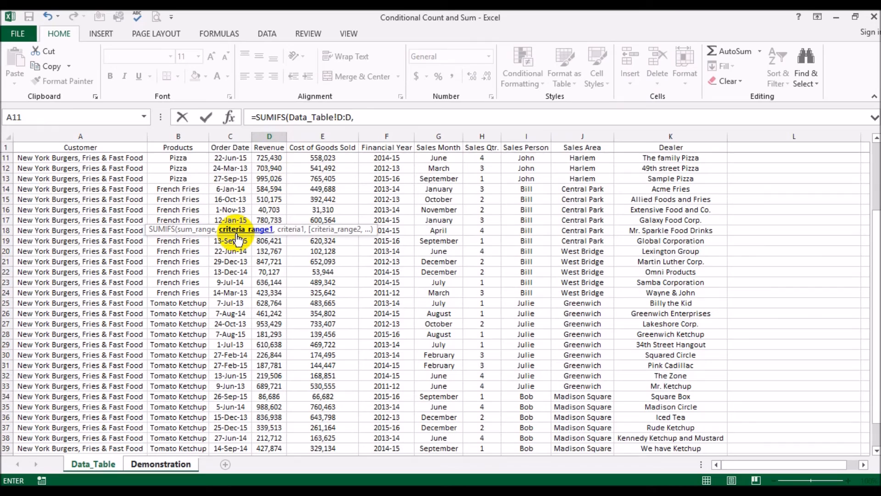
left_click(571, 135)
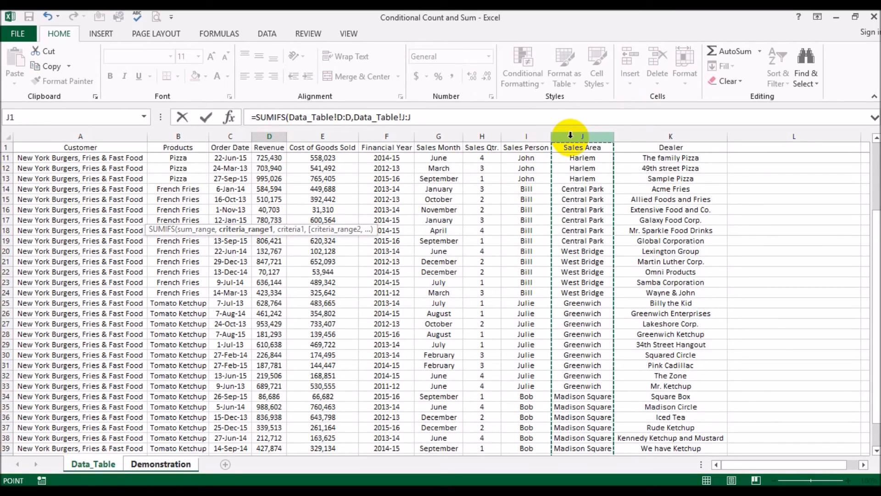
type(",\"Green")
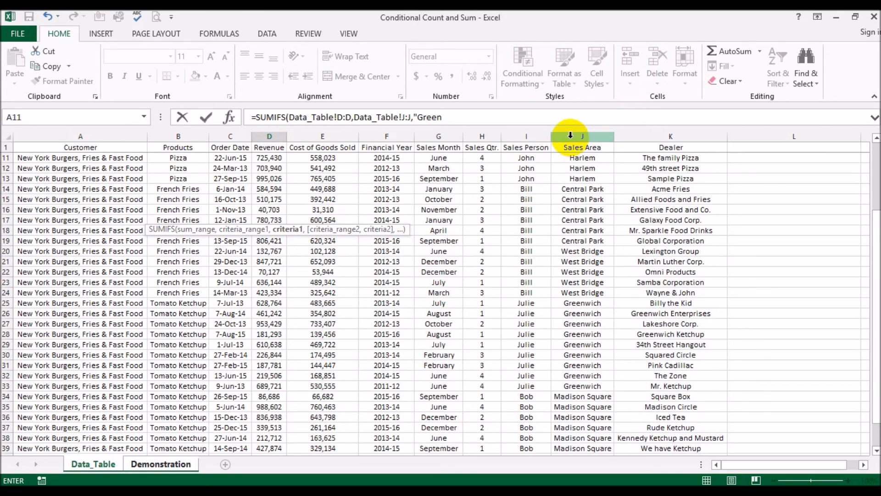
type("wich\")")
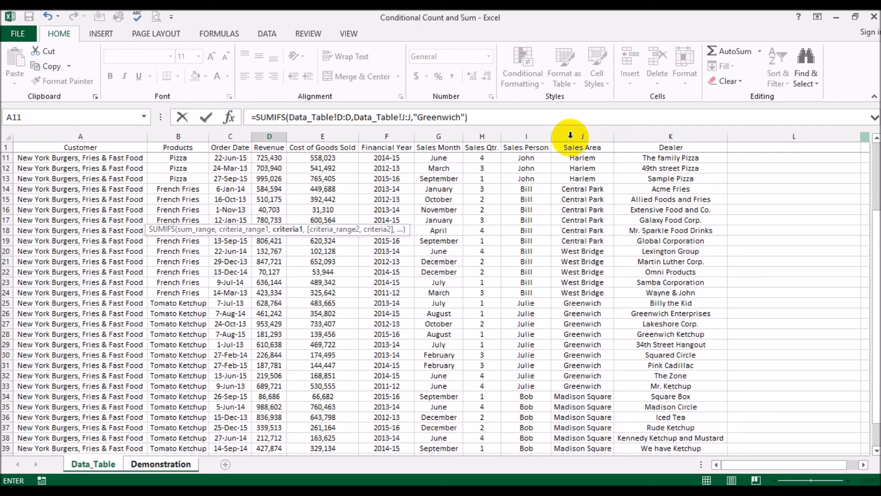
key("Return")
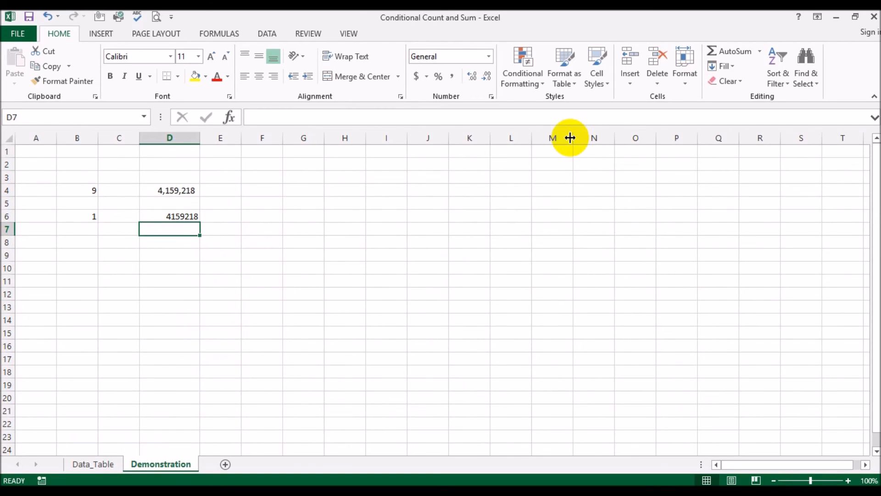
Copy the number format of D4 to the SUMIFS result in D6
left_click(154, 193)
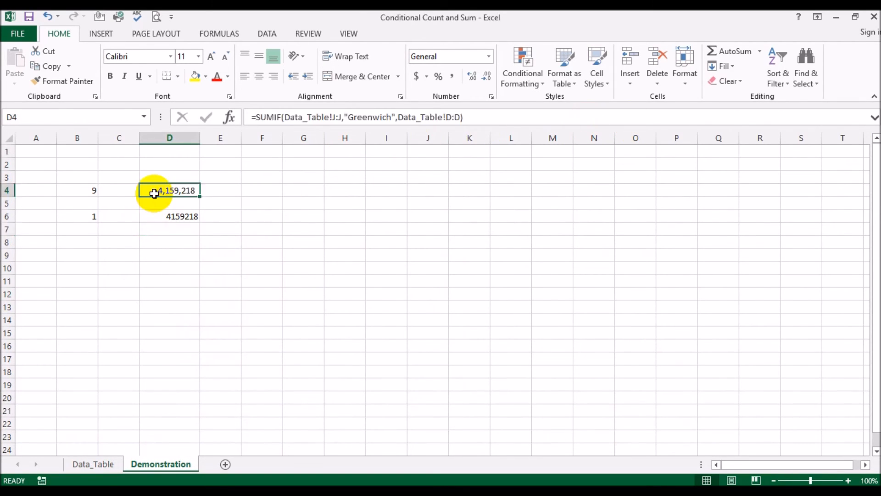
left_click(83, 84)
left_click(163, 216)
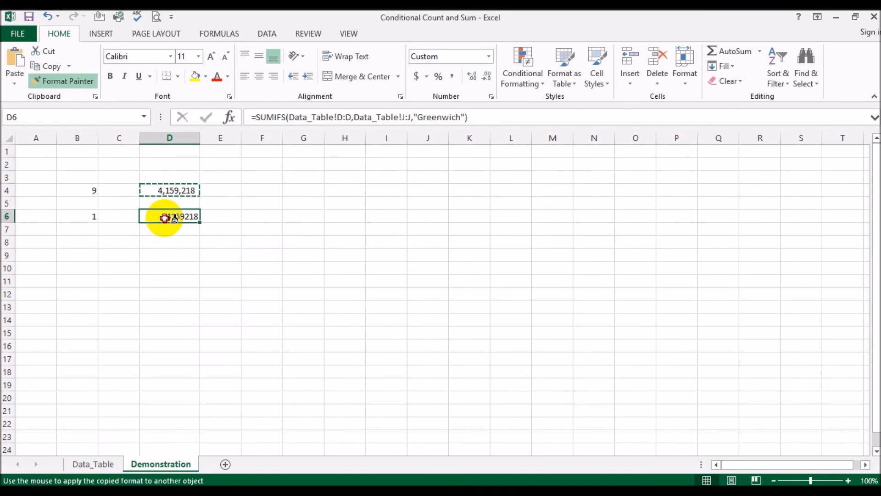
left_click(165, 245)
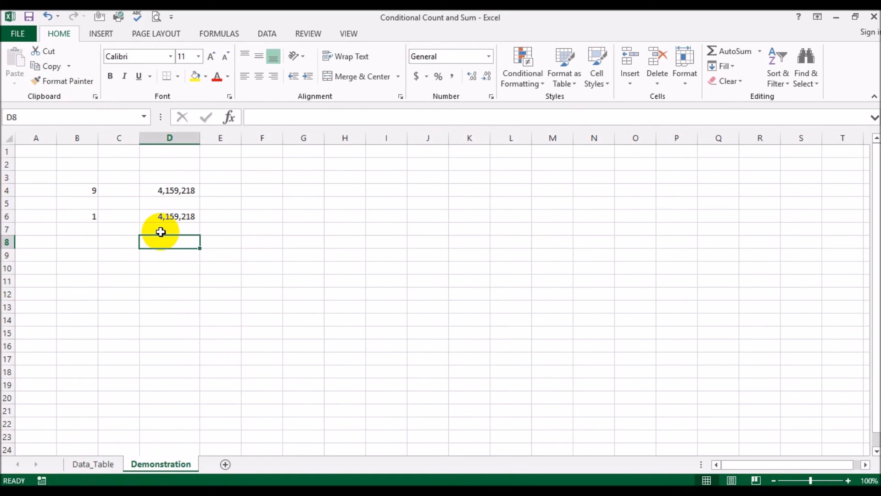
Extend the SUMIFS formula in D6 with a second criterion, "Billy the kid" in column K of Data_Table
left_click(165, 218)
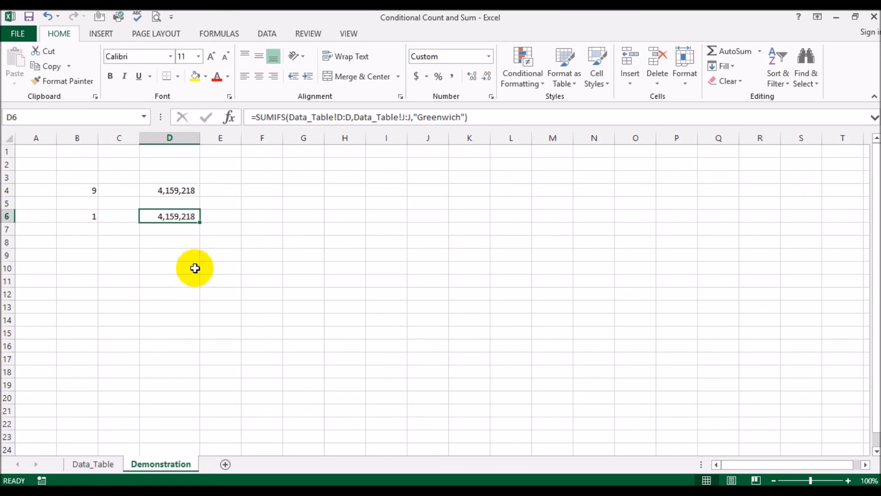
left_click(464, 117)
type(",")
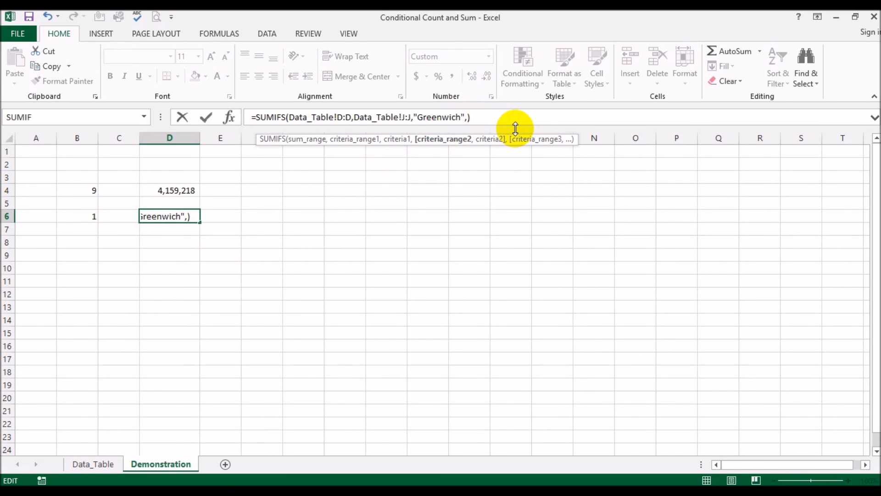
left_click(93, 464)
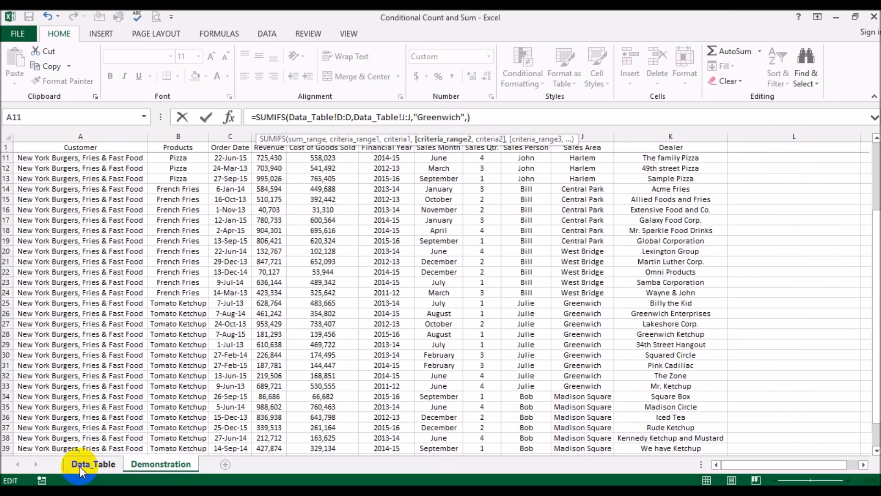
left_click(648, 136)
type(",\"Bi")
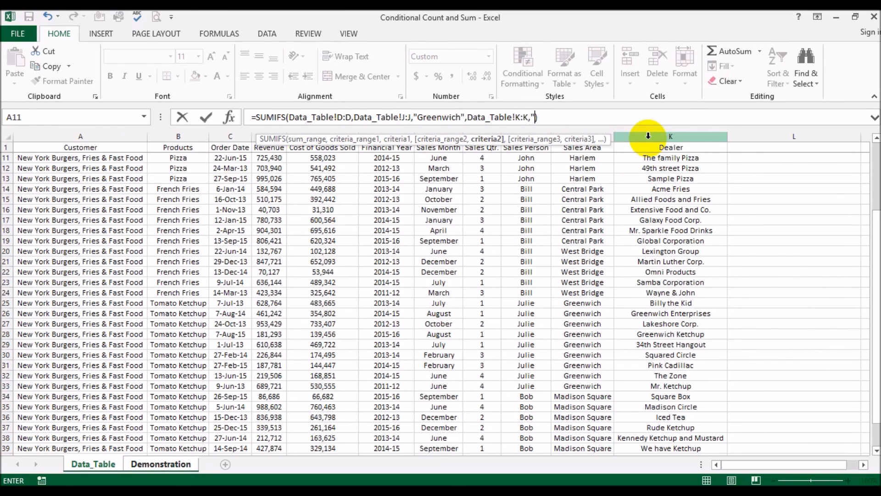
type("lly the kid\")")
key("Return")
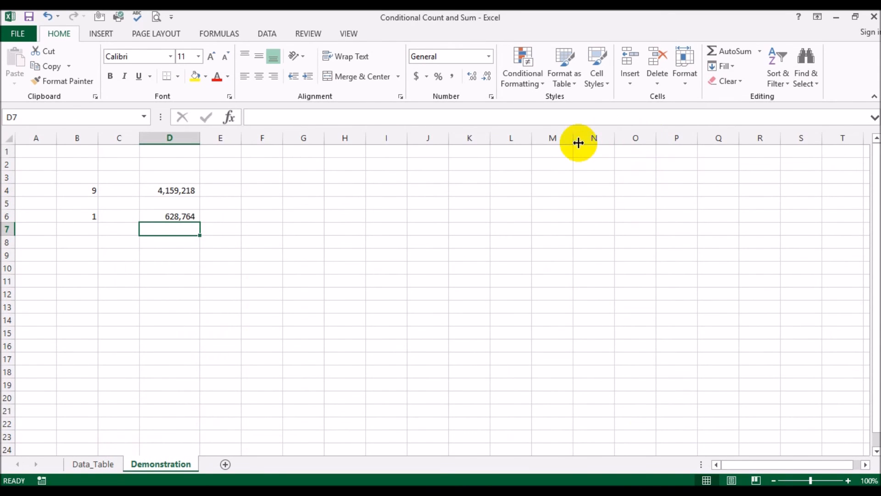
Check both sums against Data_Table by examining row 25 and the total of the Greenwich revenues in D25:D33
left_click(92, 464)
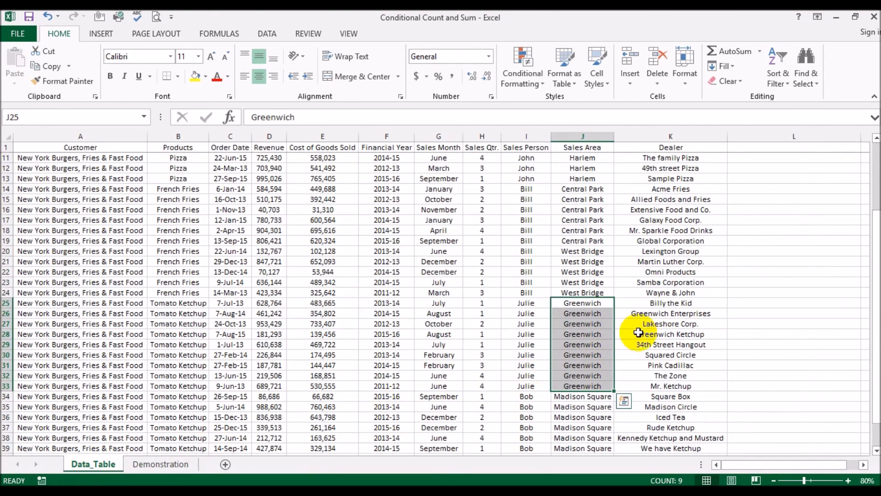
left_click(648, 303)
left_click_drag(590, 303, 278, 303)
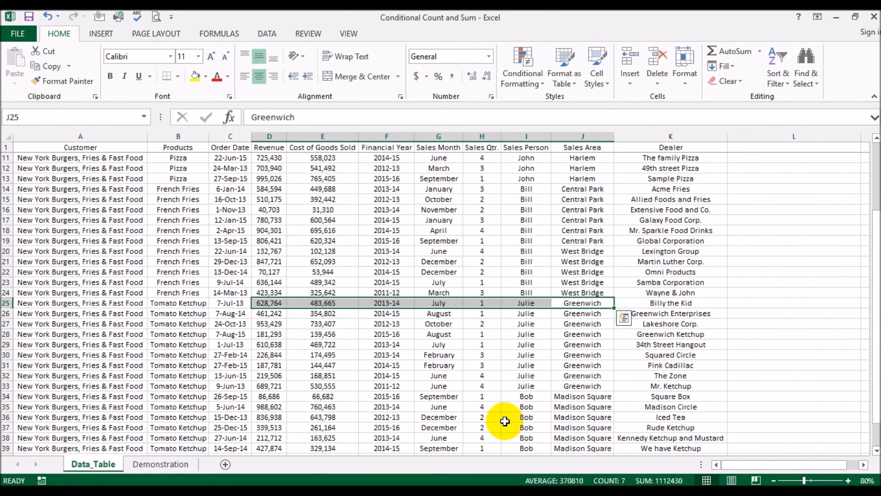
left_click(402, 355)
left_click_drag(269, 303, 263, 382)
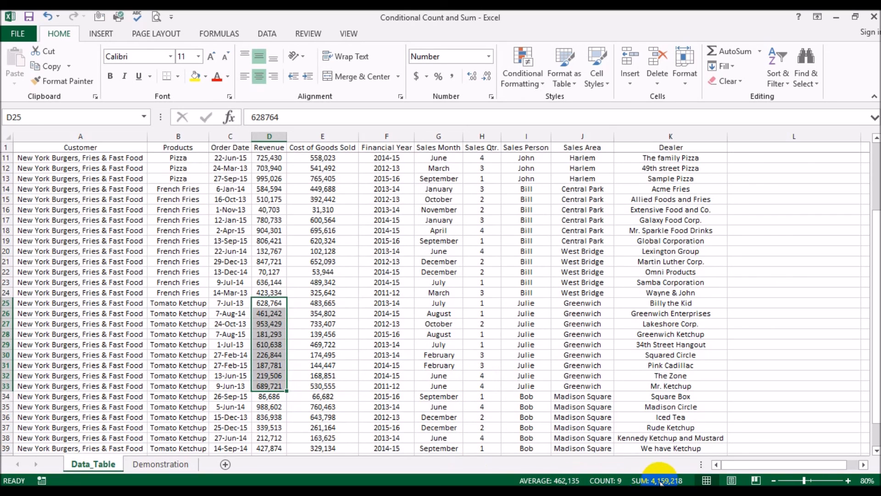
left_click(165, 464)
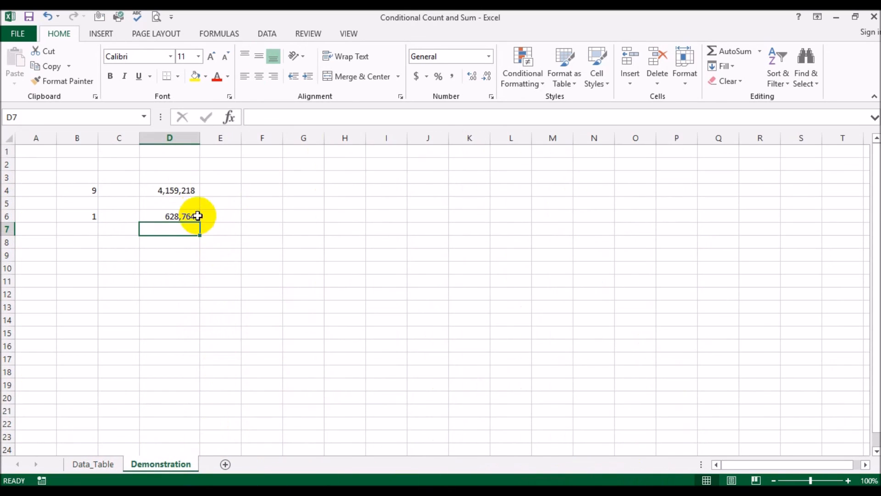